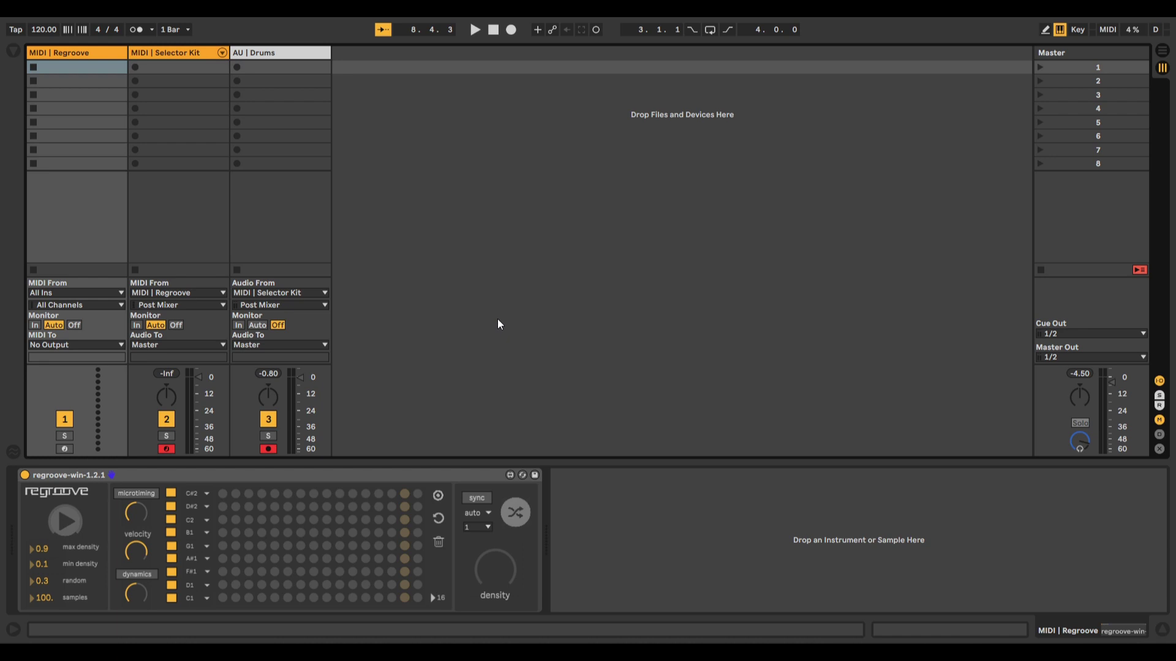
# - Select the MIDI | Regroove track and its regroove-win-1.2.1 device
pyautogui.click(57, 57)
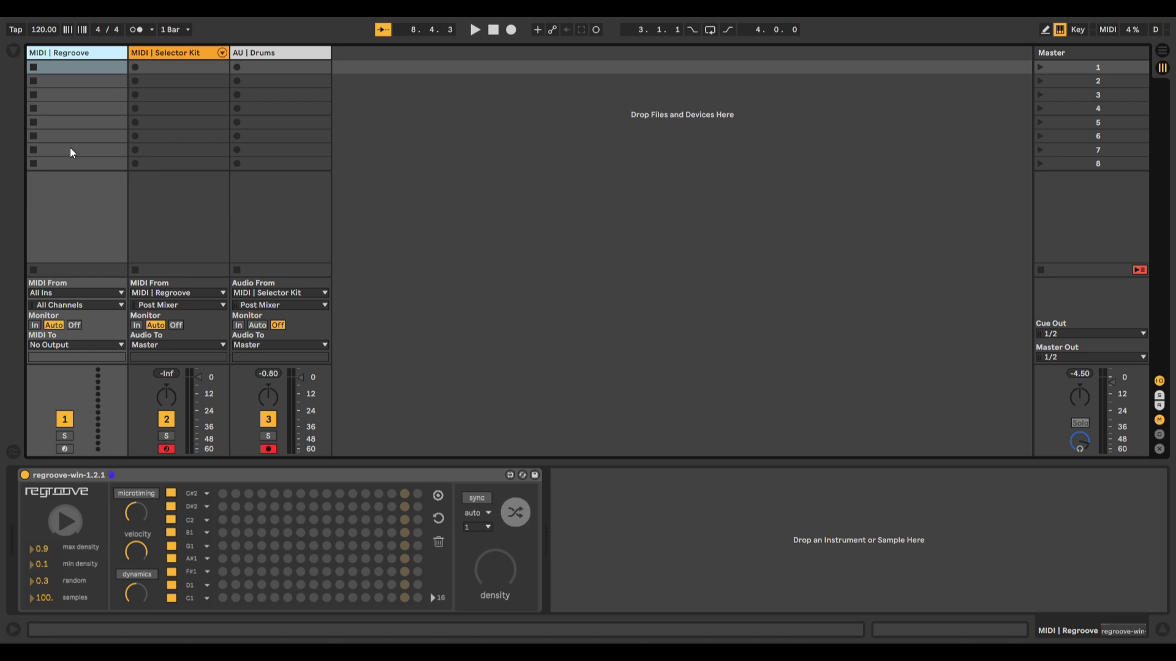
pyautogui.click(223, 474)
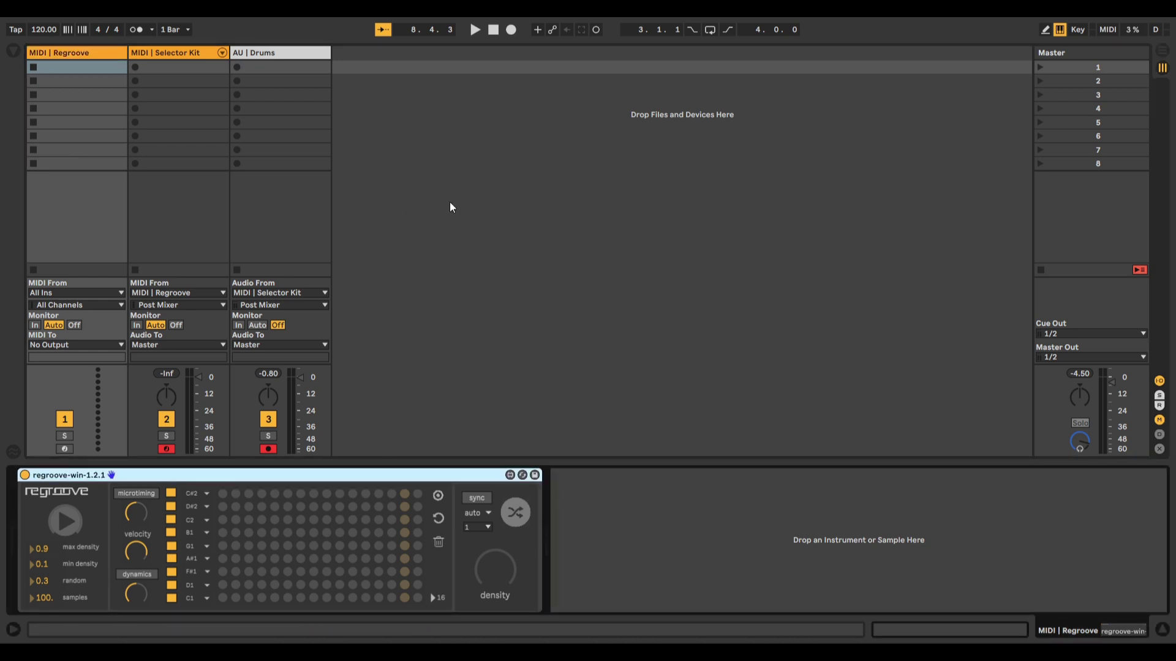
pyautogui.click(623, 548)
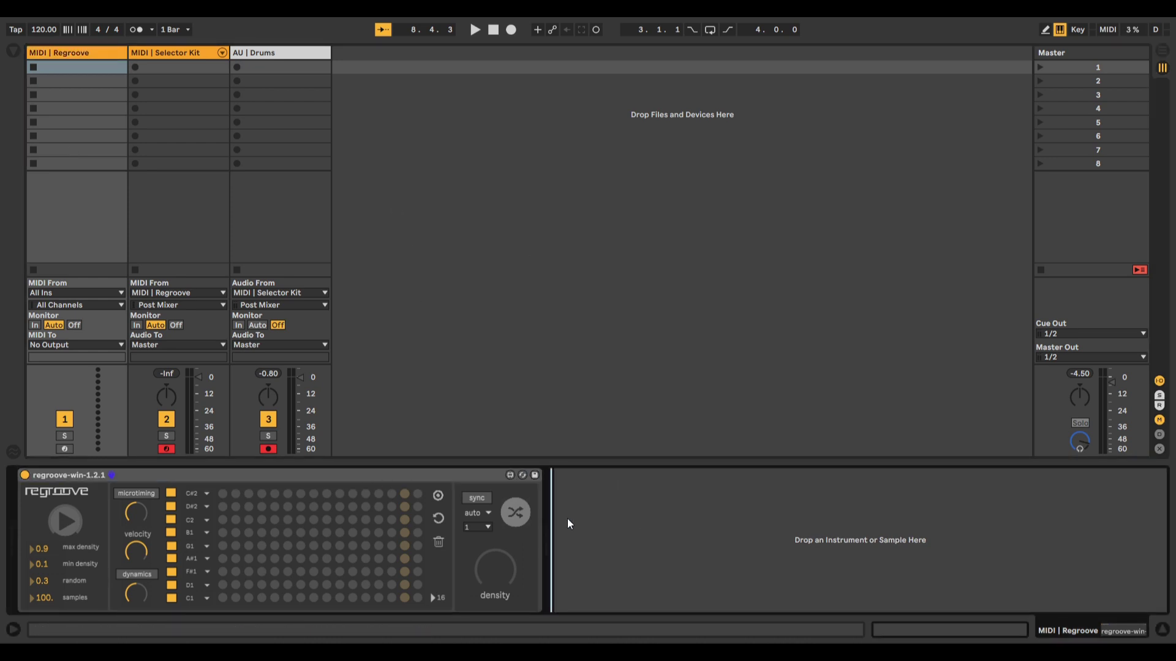
pyautogui.click(370, 477)
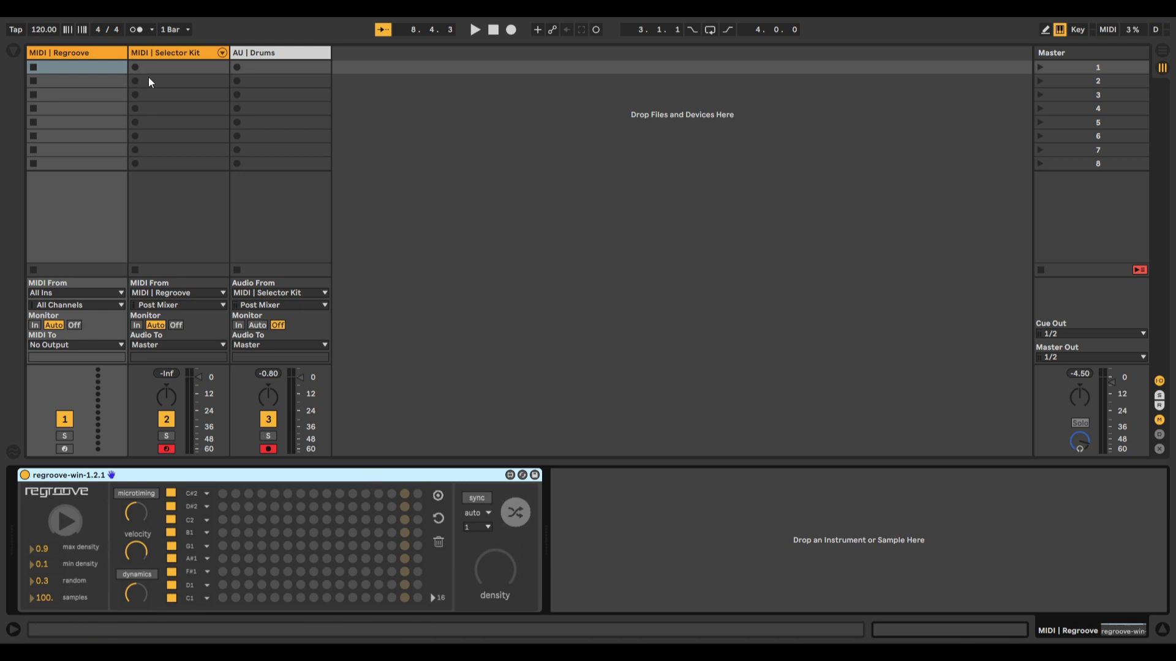
# - Set the Selector Kit track's MIDI From input to MIDI | Regroove
pyautogui.click(178, 57)
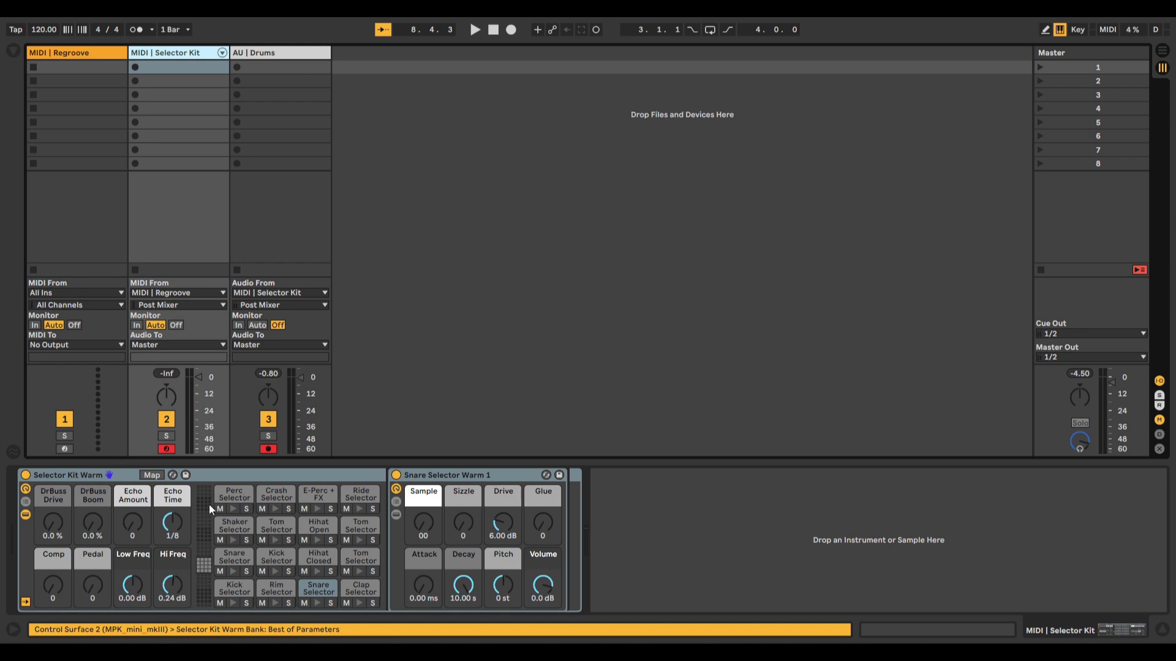
pyautogui.click(185, 293)
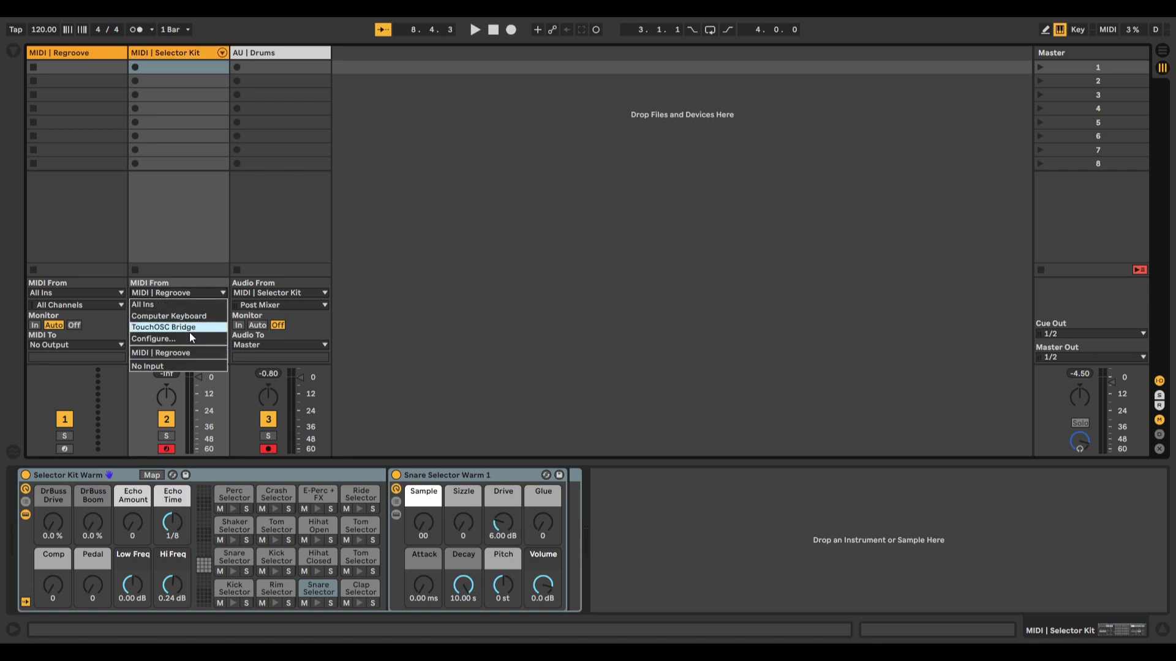
pyautogui.click(168, 354)
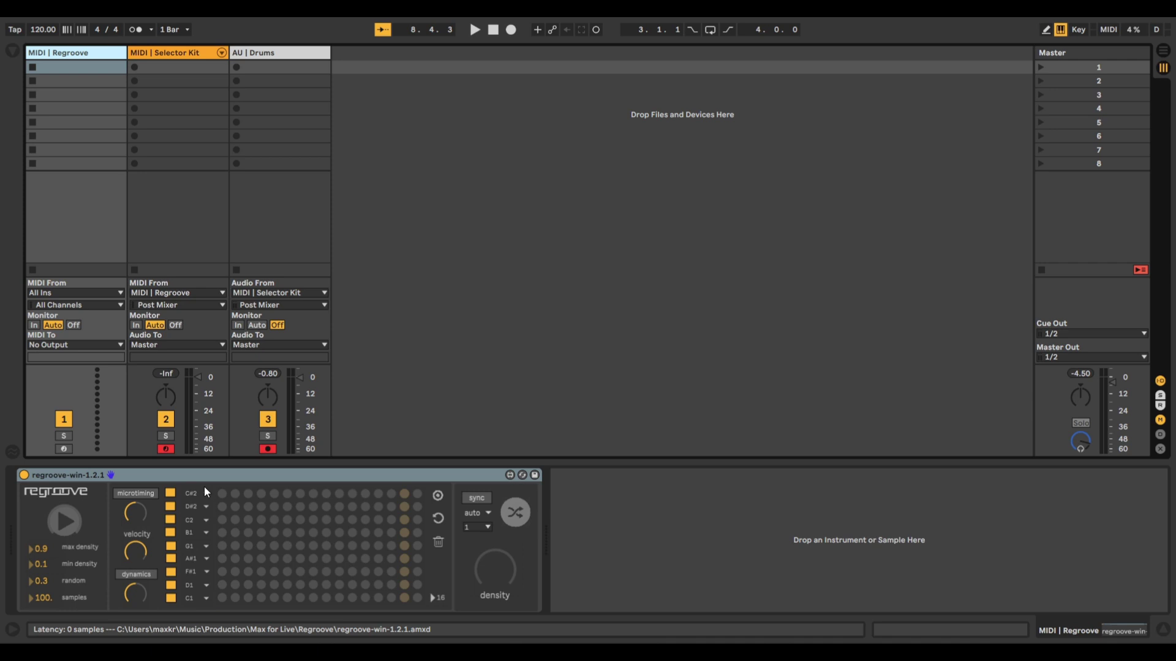
pyautogui.click(200, 597)
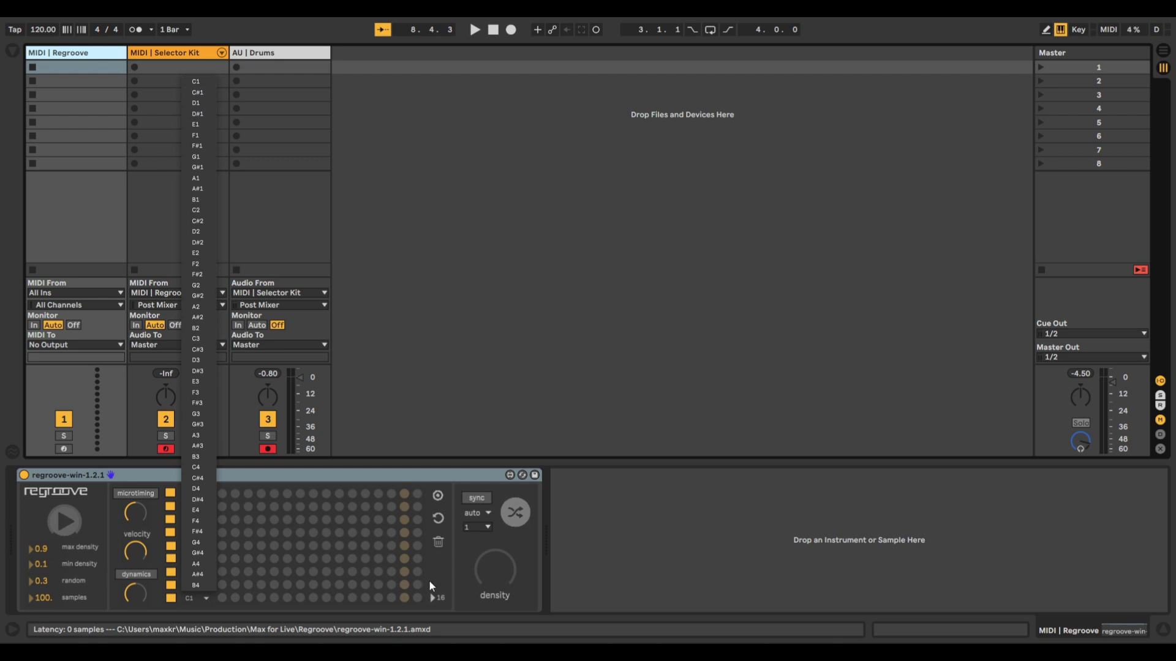
pyautogui.click(620, 581)
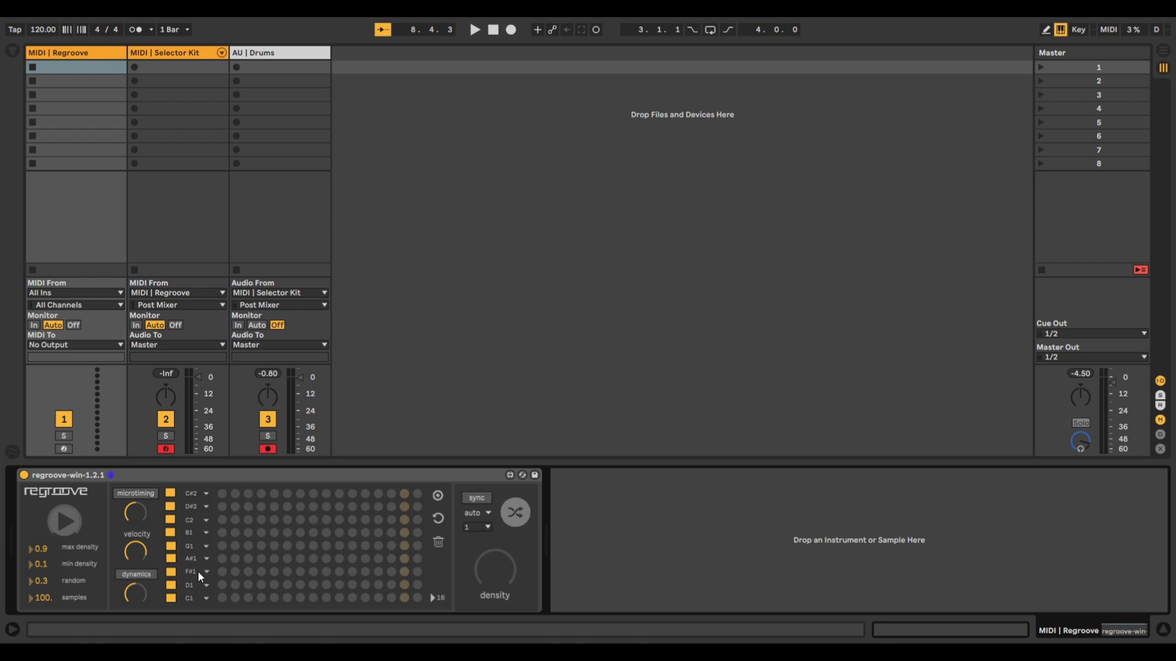
pyautogui.click(205, 598)
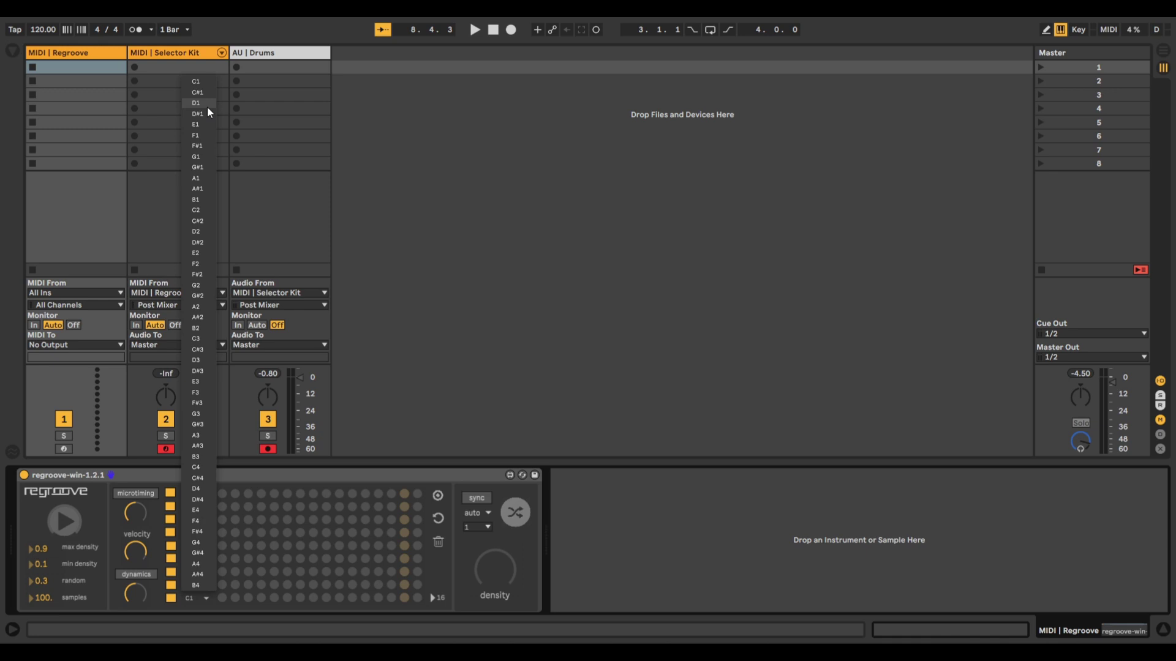
pyautogui.click(188, 50)
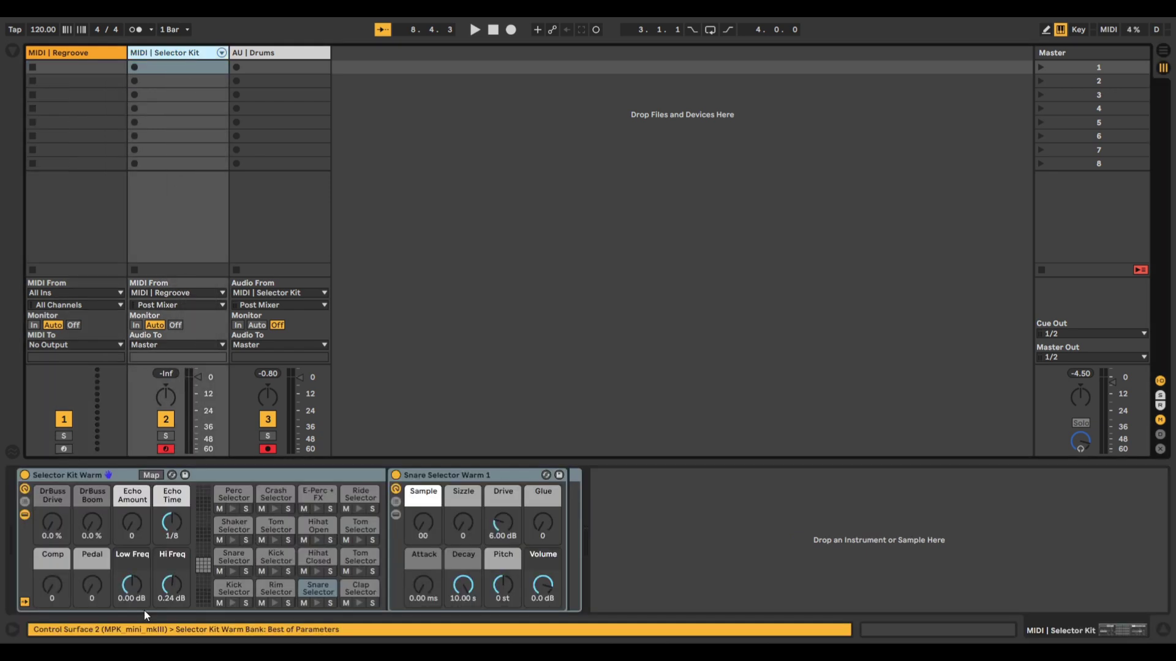
pyautogui.click(235, 588)
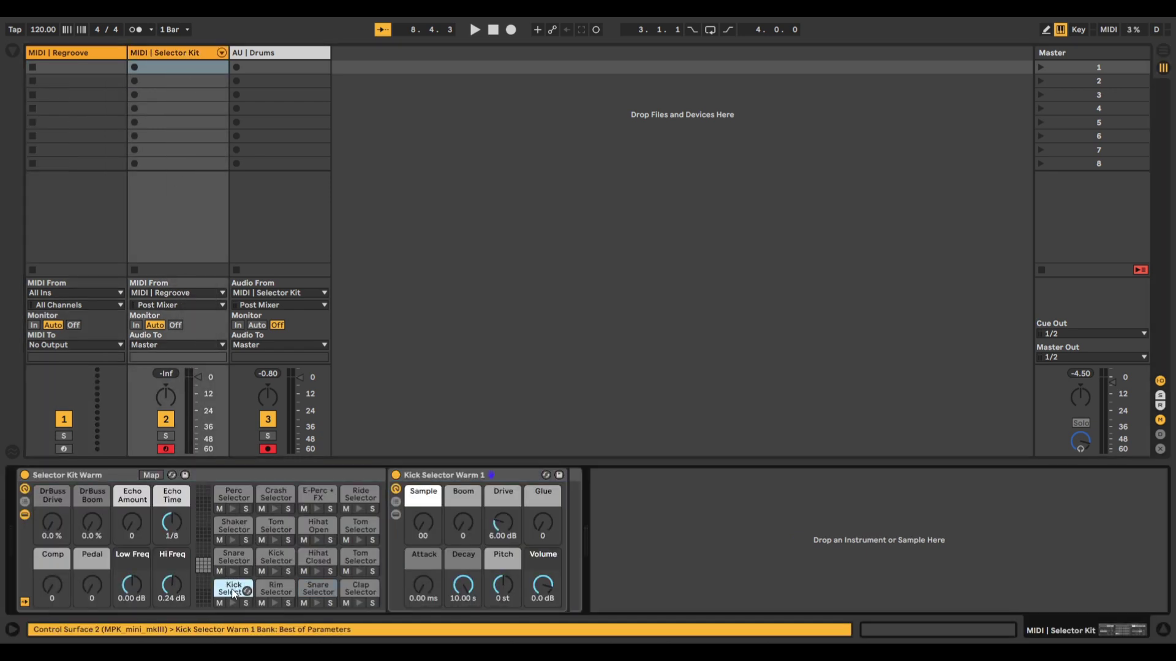
pyautogui.click(75, 51)
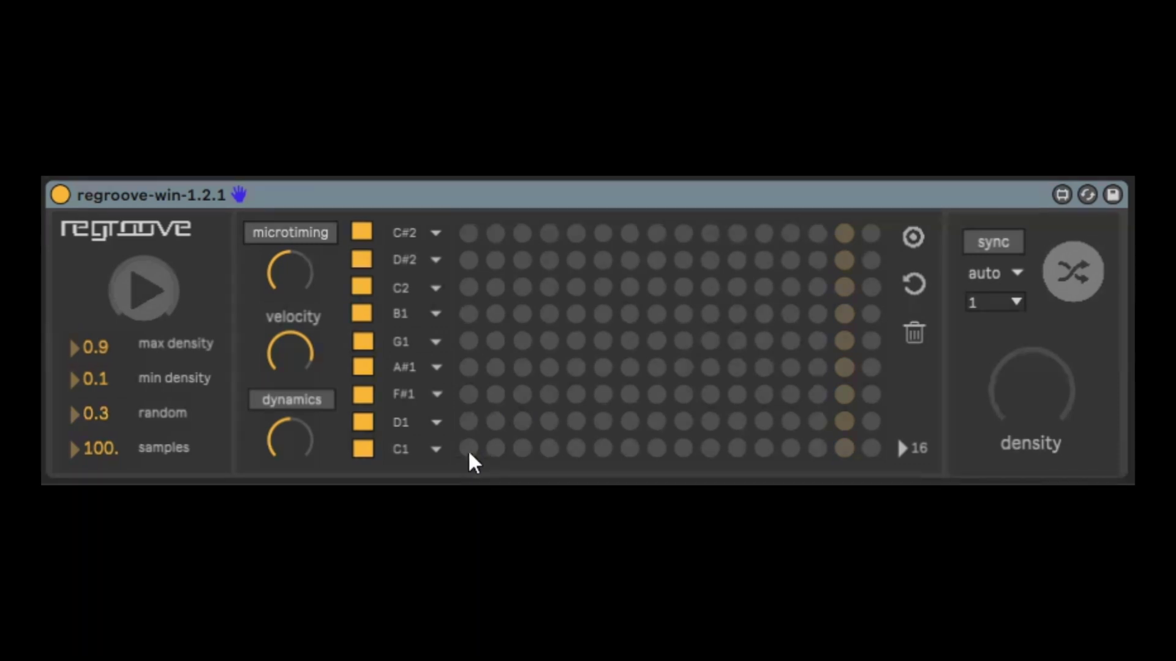
# - Program the first step hits on the C1 and D1 rows of Regroove's grid
pyautogui.click(469, 448)
pyautogui.click(522, 449)
pyautogui.click(577, 421)
pyautogui.click(630, 448)
pyautogui.click(683, 449)
# - Add hits on the D1, F#1 and A#1 rows, including F#1 step 16 and D1 step 10
pyautogui.click(791, 422)
pyautogui.click(469, 394)
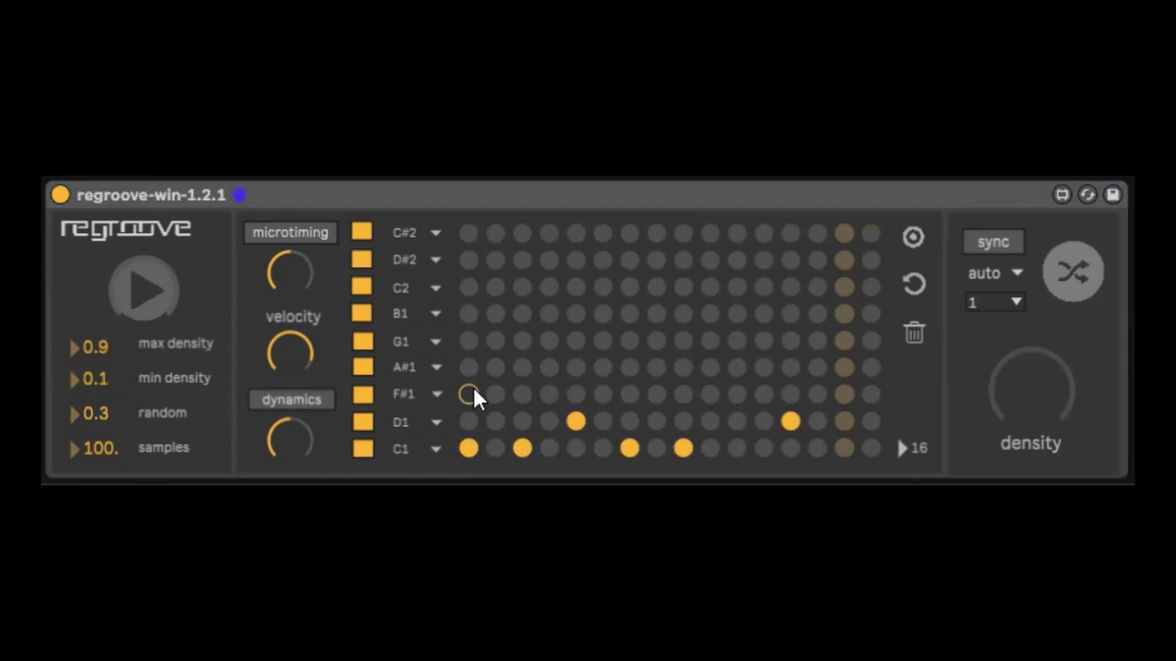
pyautogui.click(522, 368)
pyautogui.click(576, 394)
pyautogui.click(629, 367)
pyautogui.click(683, 395)
pyautogui.click(737, 367)
pyautogui.click(790, 395)
pyautogui.click(871, 395)
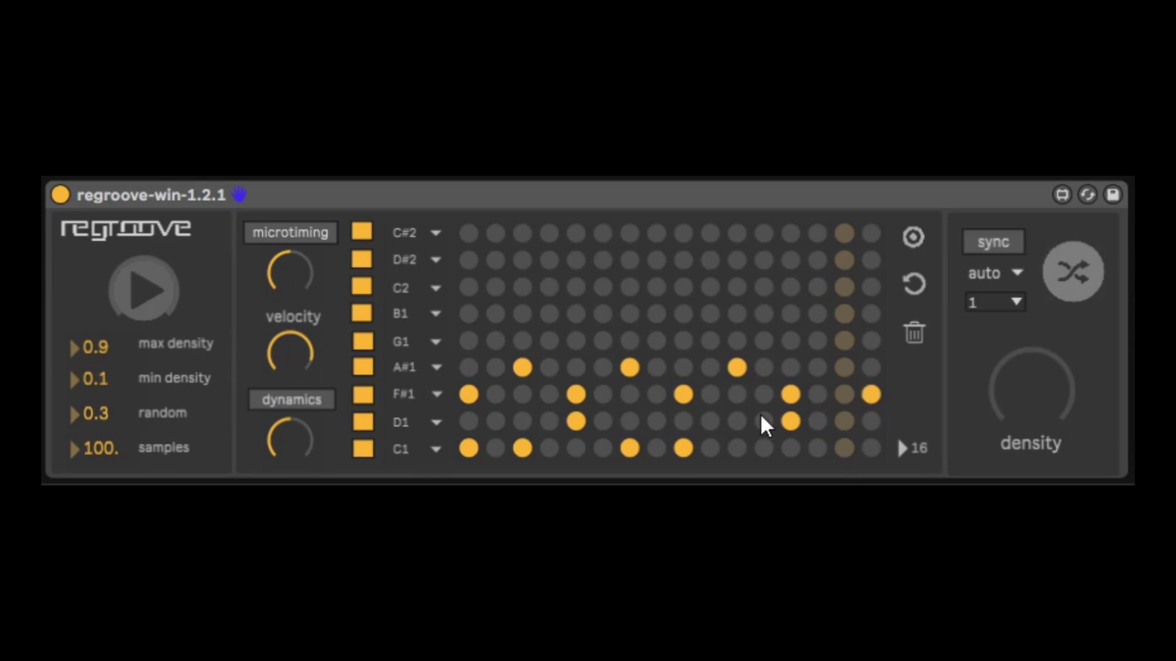
pyautogui.click(711, 421)
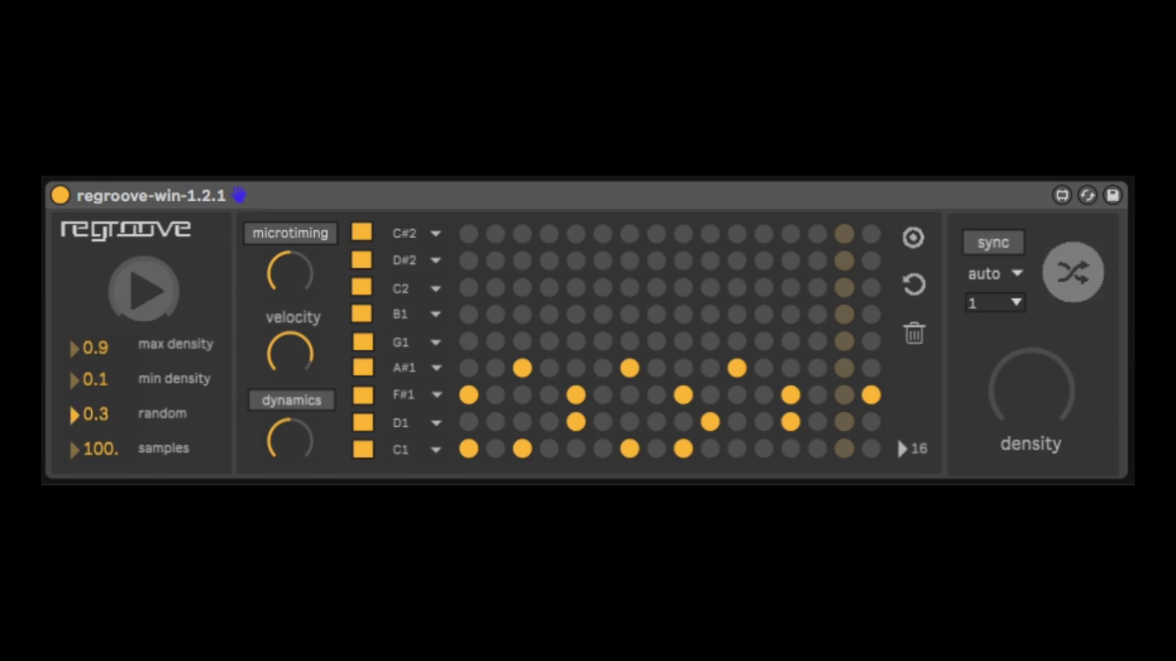
pyautogui.write('1')
pyautogui.press('Return')
pyautogui.write('0.2')
pyautogui.press('BackSpace')
pyautogui.write('8')
pyautogui.press('BackSpace')
pyautogui.write('60.2')
pyautogui.press('BackSpace')
pyautogui.write('3')
pyautogui.press('Return')
pyautogui.click(115, 450)
pyautogui.moveTo(108, 453); pyautogui.dragTo(108, 396)
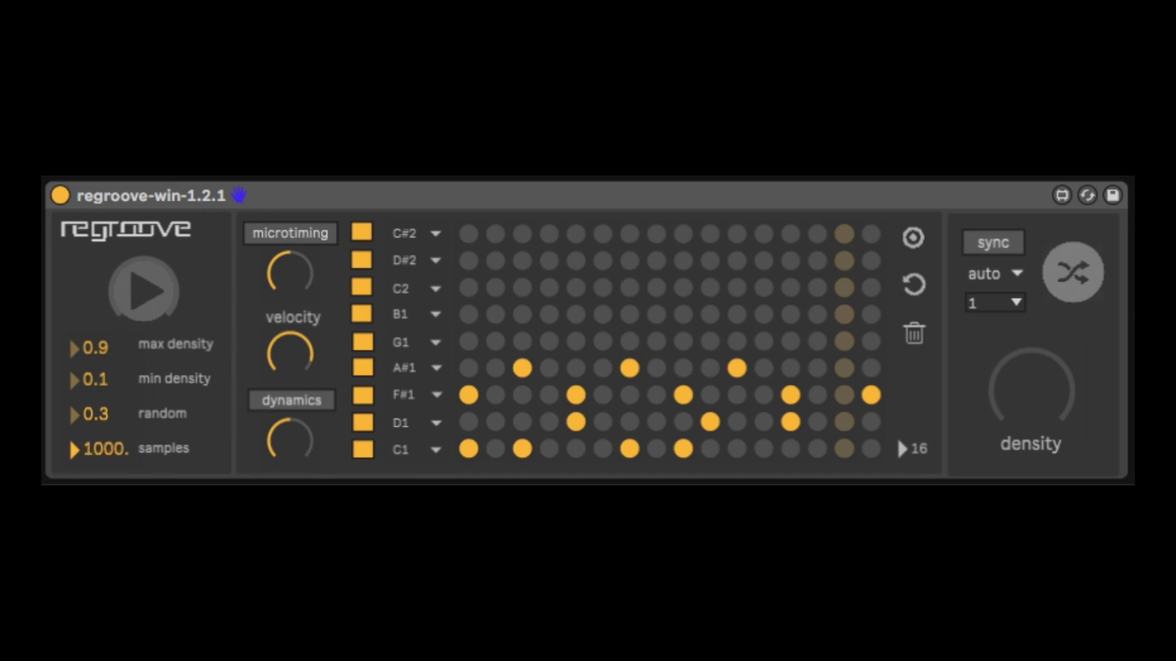
pyautogui.click(105, 453)
pyautogui.write('100')
# - Start Regroove playing so it begins generating pattern variations
pyautogui.click(146, 297)
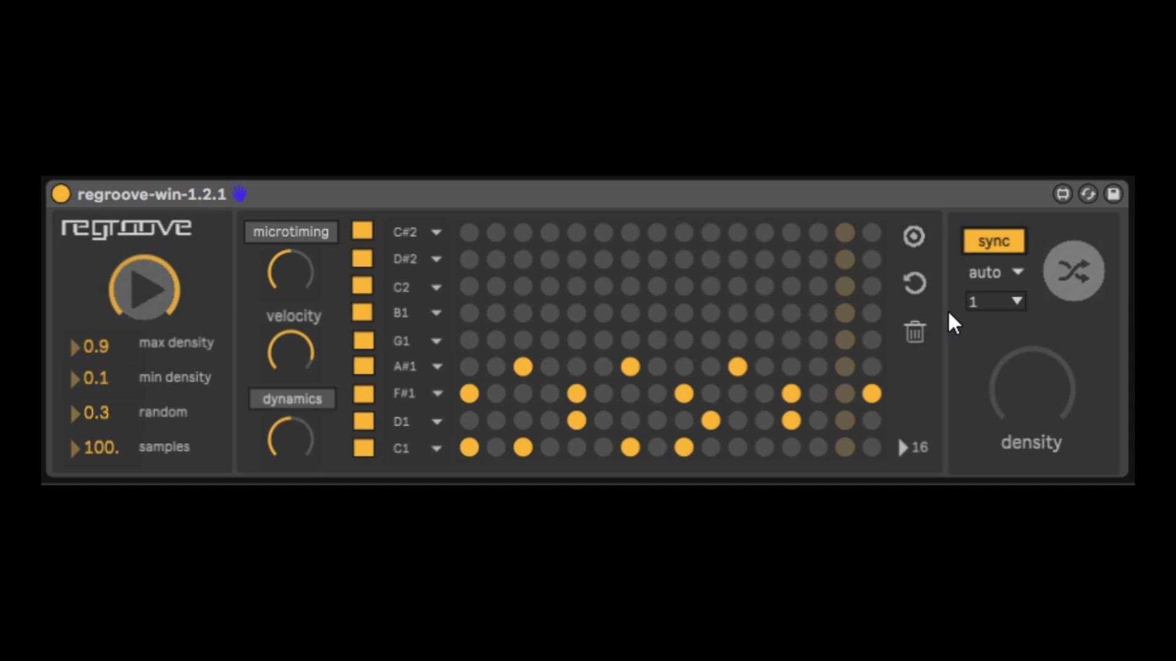
# - Set Regroove's sync mode to snap and shuffle out four new pattern variations
pyautogui.click(1004, 277)
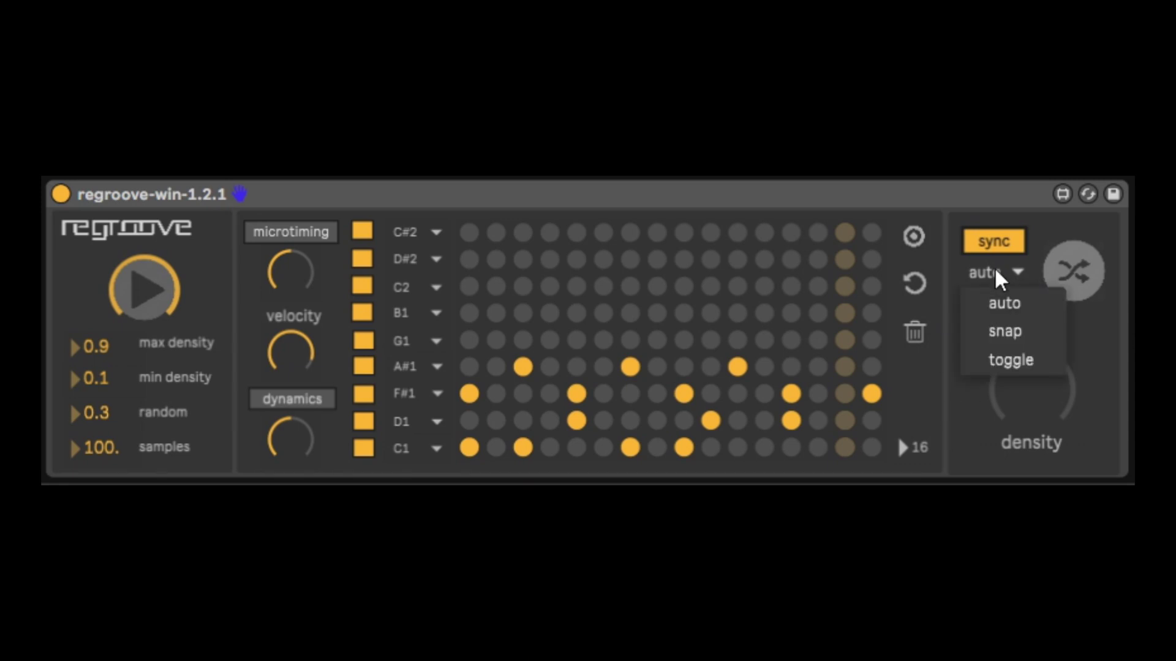
pyautogui.click(1021, 342)
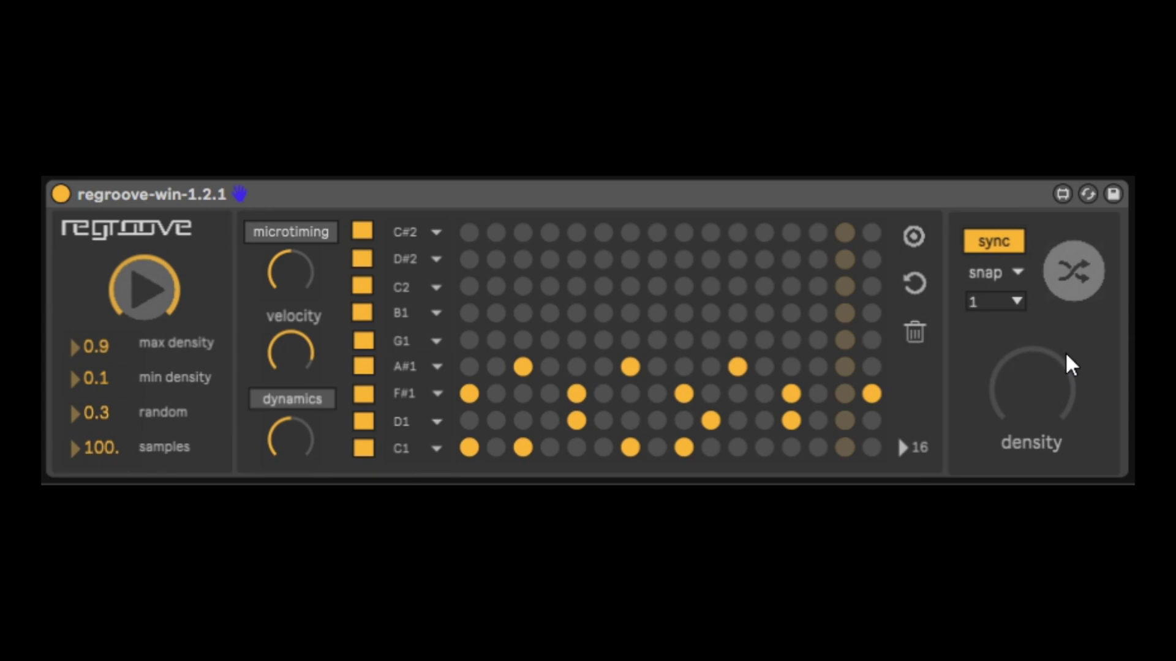
pyautogui.click(1076, 275)
pyautogui.click(1075, 272)
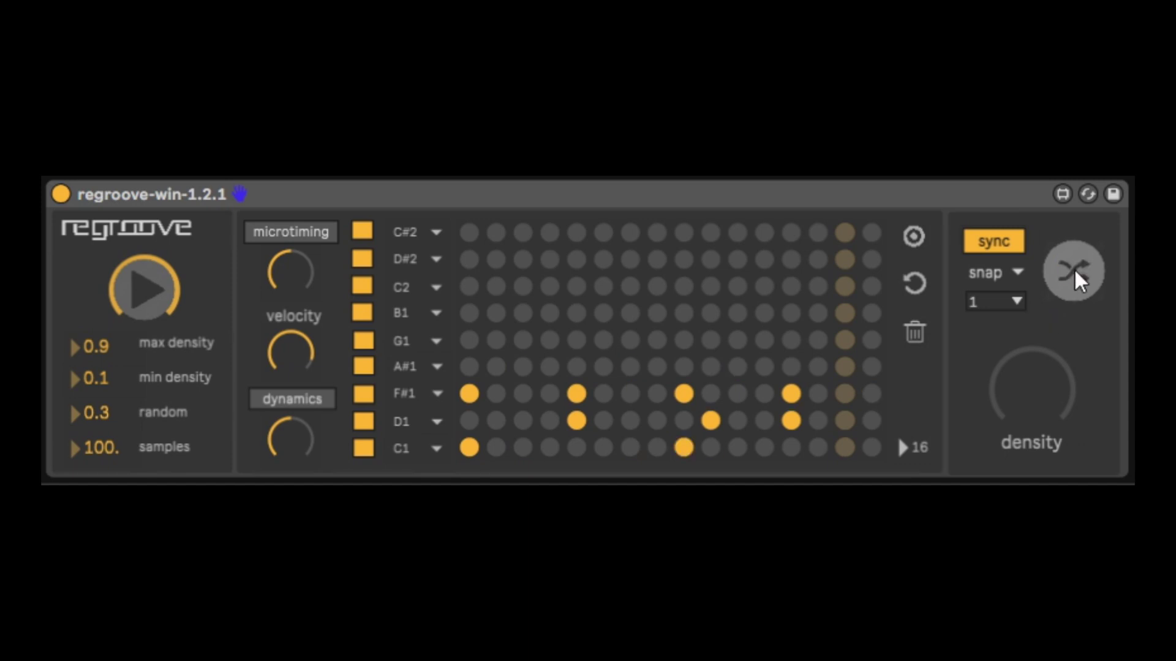
pyautogui.click(1076, 276)
pyautogui.click(1075, 271)
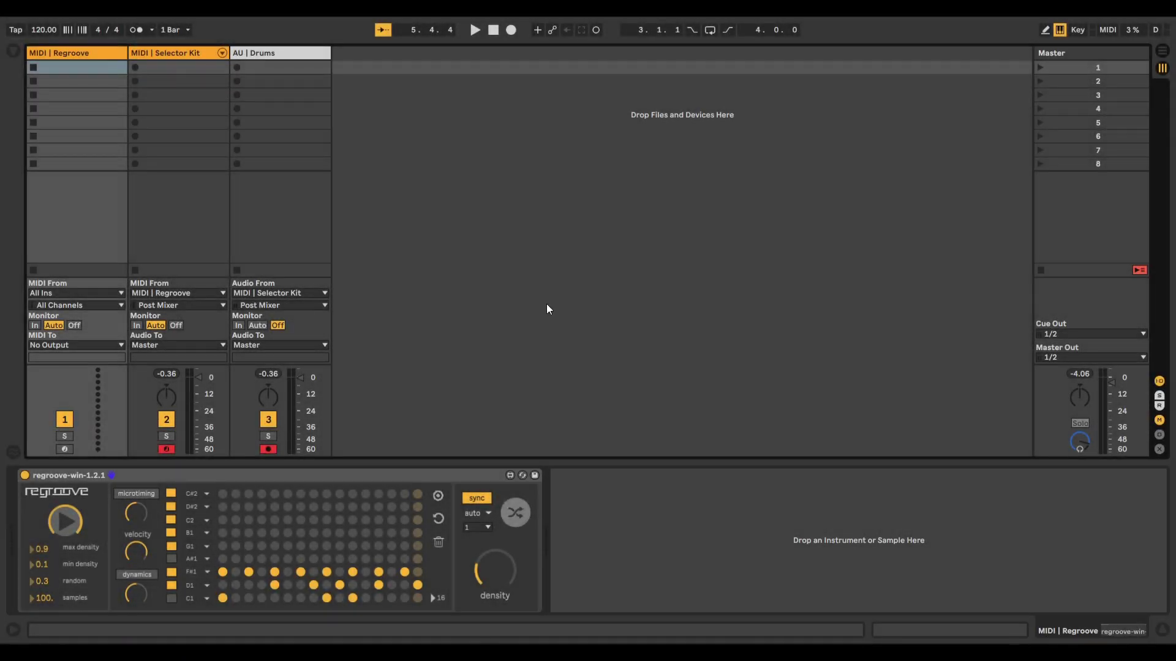
# - Record the Regroove-driven beat into the first AU Drums slot as Drums 15, then stop
pyautogui.click(234, 68)
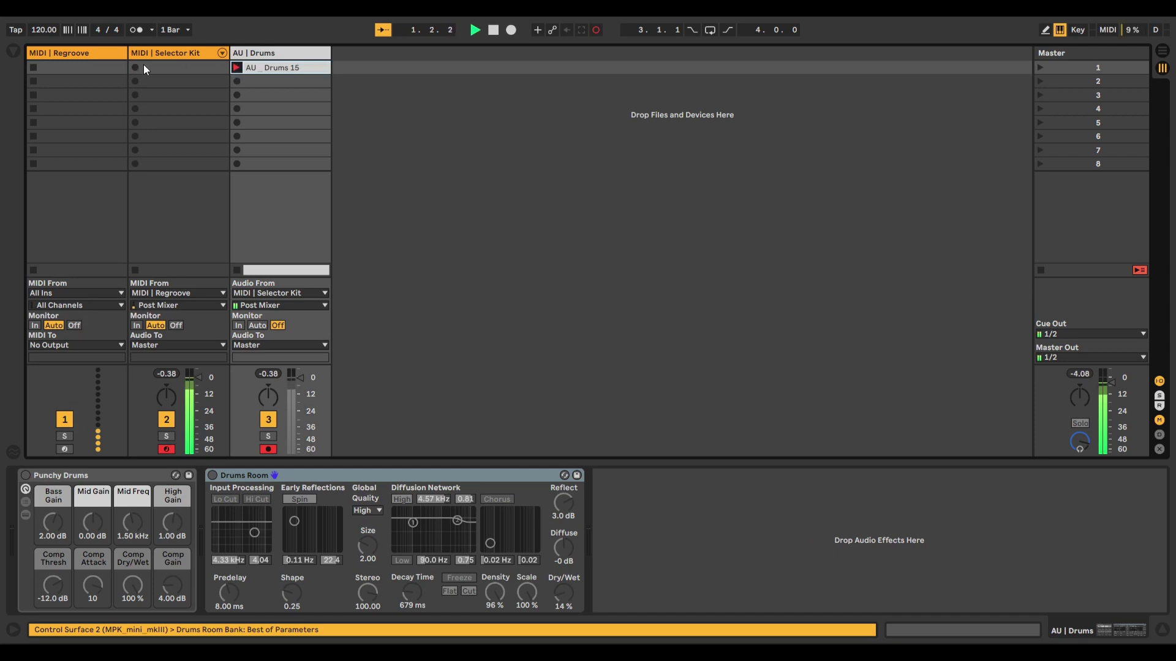
pyautogui.click(67, 53)
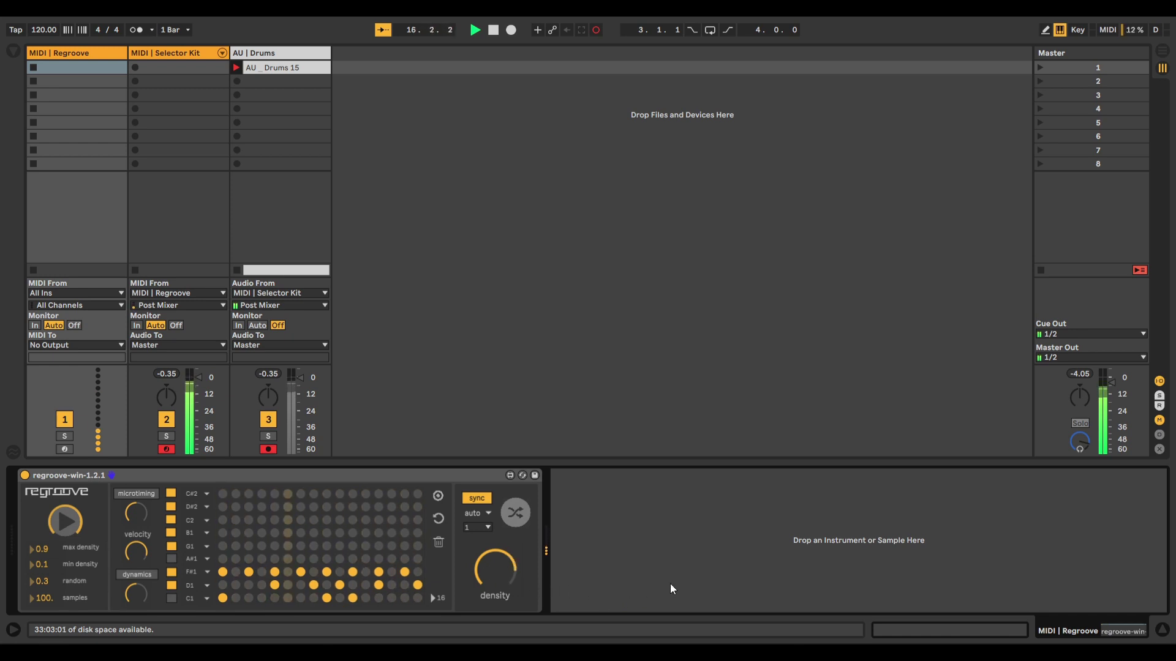
pyautogui.press('space')
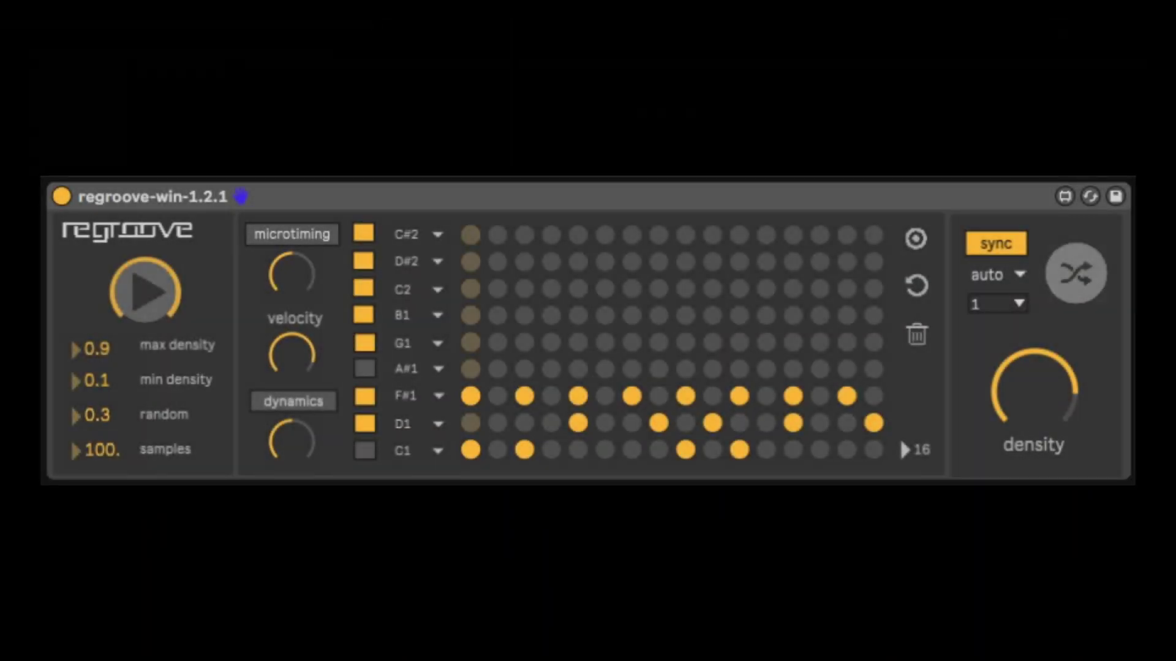
# - Switch Regroove's sync mode to toggle, then turn a variation on and back off
pyautogui.click(1017, 269)
pyautogui.click(979, 362)
pyautogui.click(1071, 285)
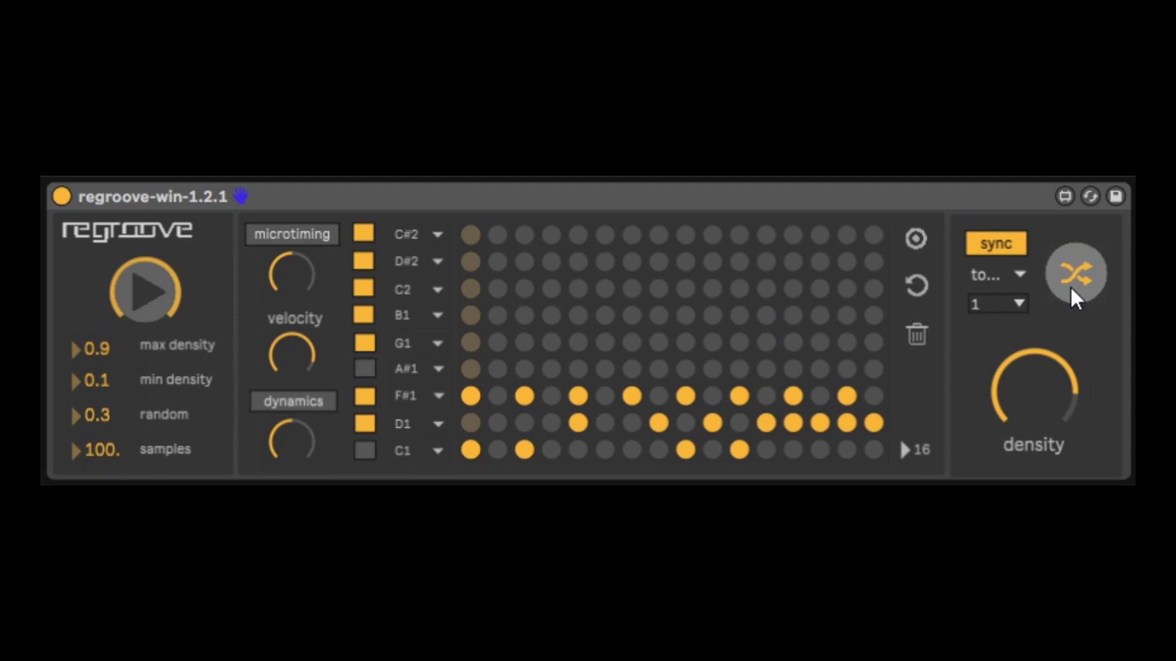
pyautogui.click(1071, 285)
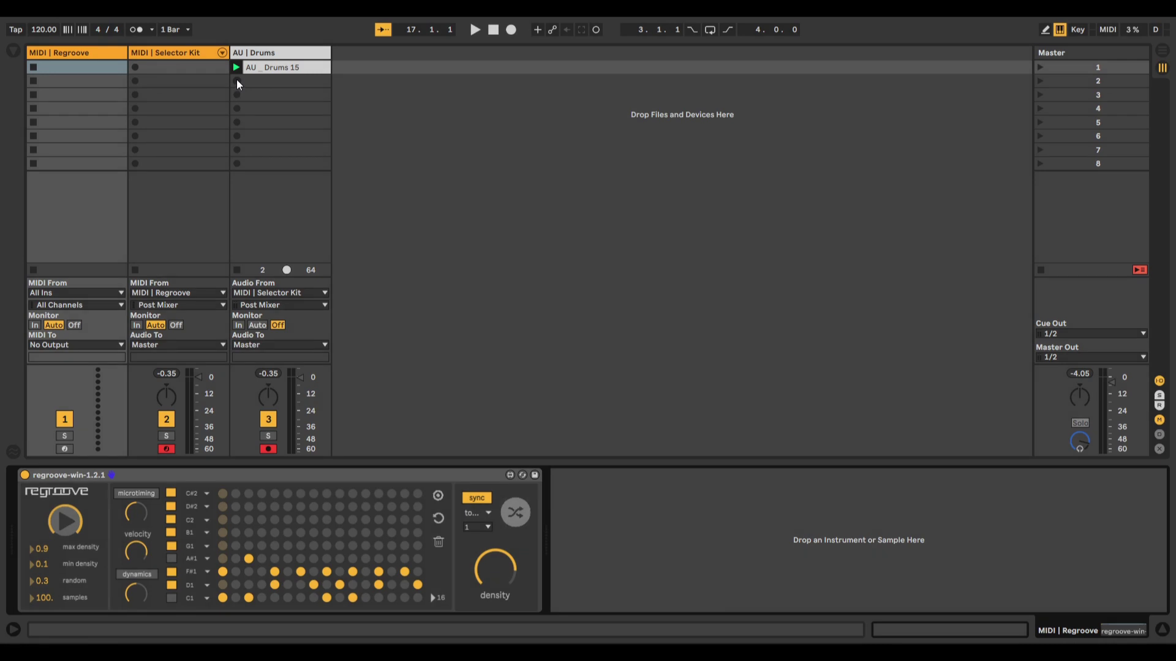
# - Record Drums 16 in AU Drums slot 2, toggling variations and raising density mid-take
pyautogui.click(236, 80)
pyautogui.click(80, 53)
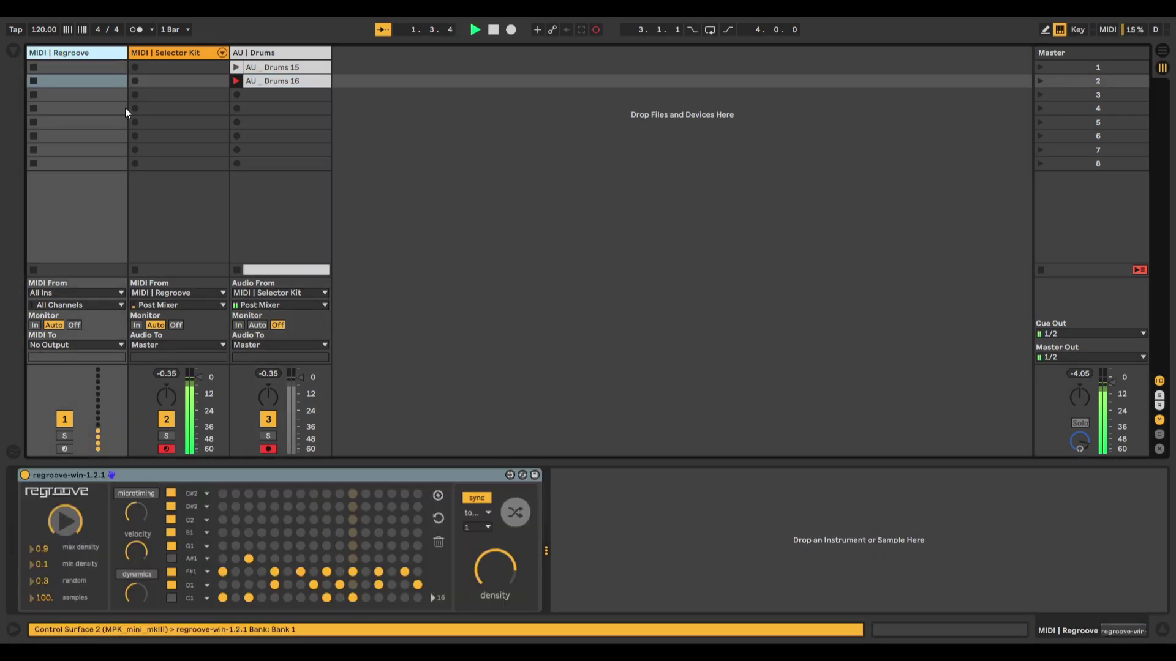
pyautogui.click(516, 523)
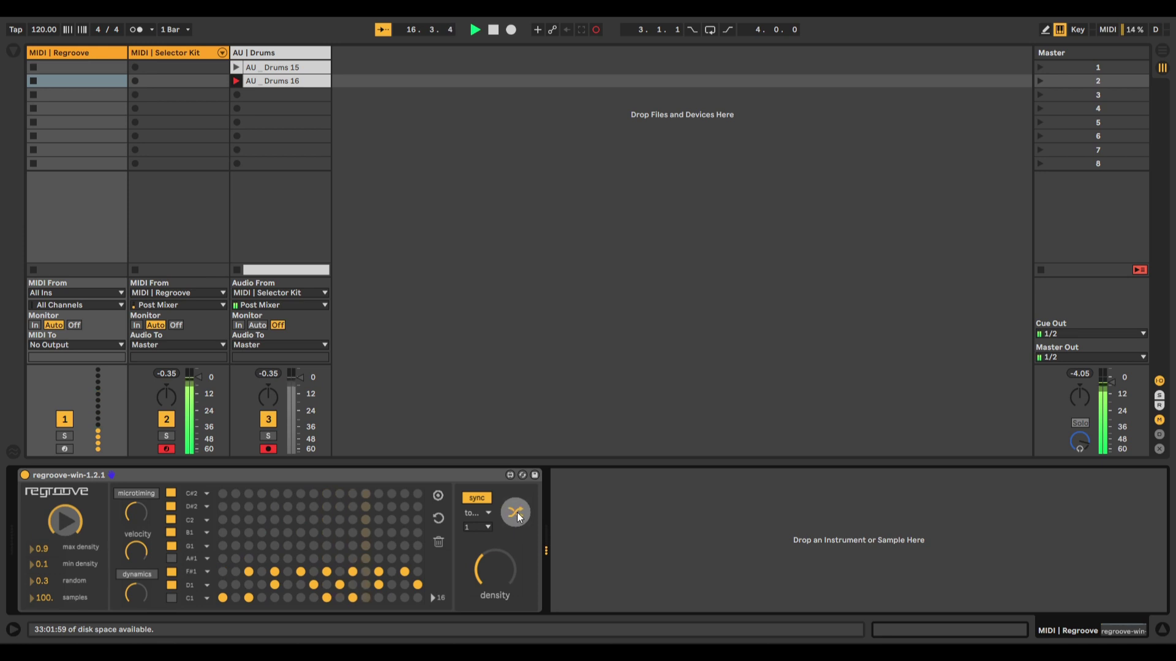
pyautogui.moveTo(499, 563); pyautogui.dragTo(498, 538)
pyautogui.click(515, 512)
pyautogui.click(514, 512)
pyautogui.press('space')
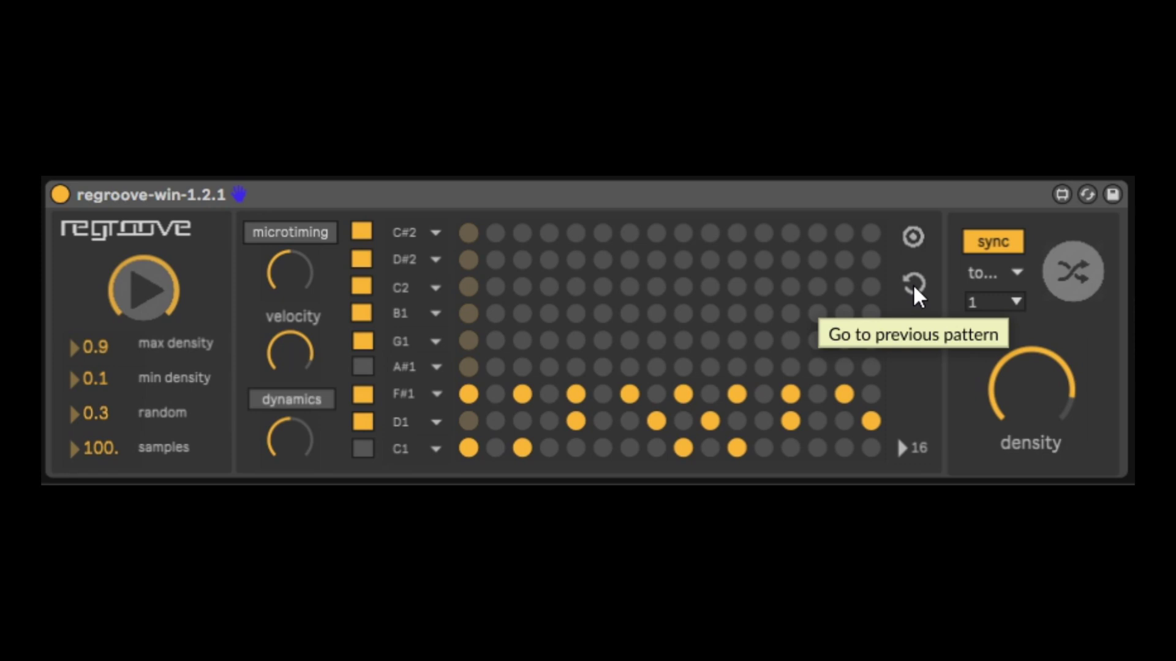
# - Step back six patterns in Regroove, then clear every note from the grid
pyautogui.click(912, 282)
pyautogui.click(913, 281)
pyautogui.click(912, 281)
pyautogui.click(912, 282)
pyautogui.click(912, 282)
pyautogui.click(912, 281)
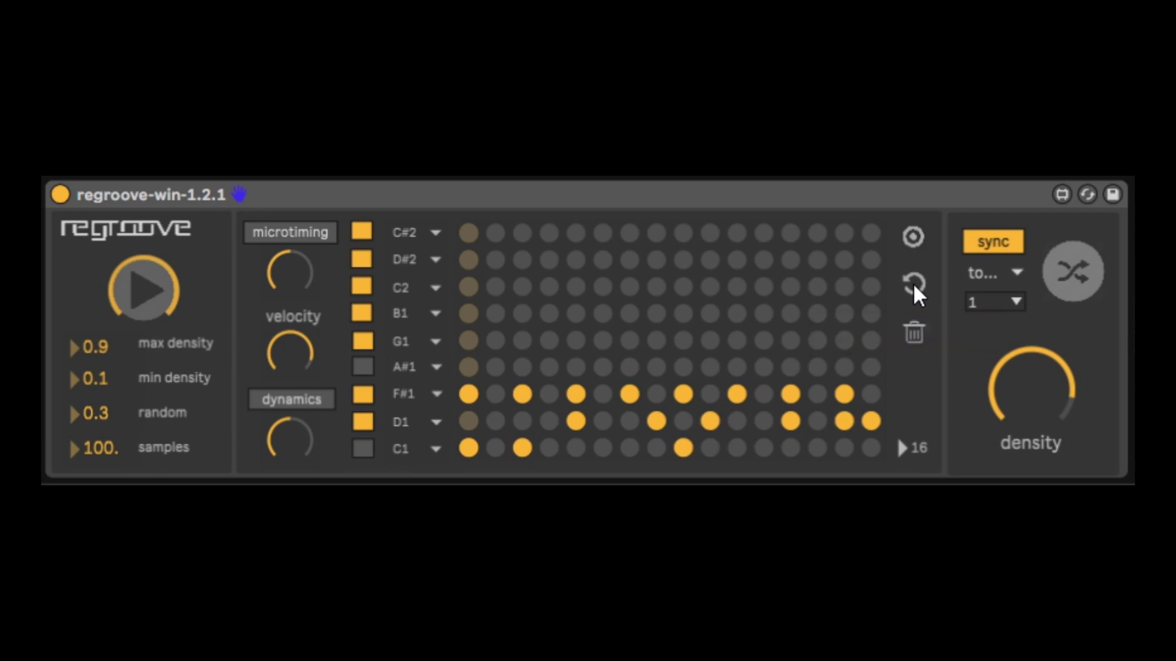
pyautogui.click(914, 334)
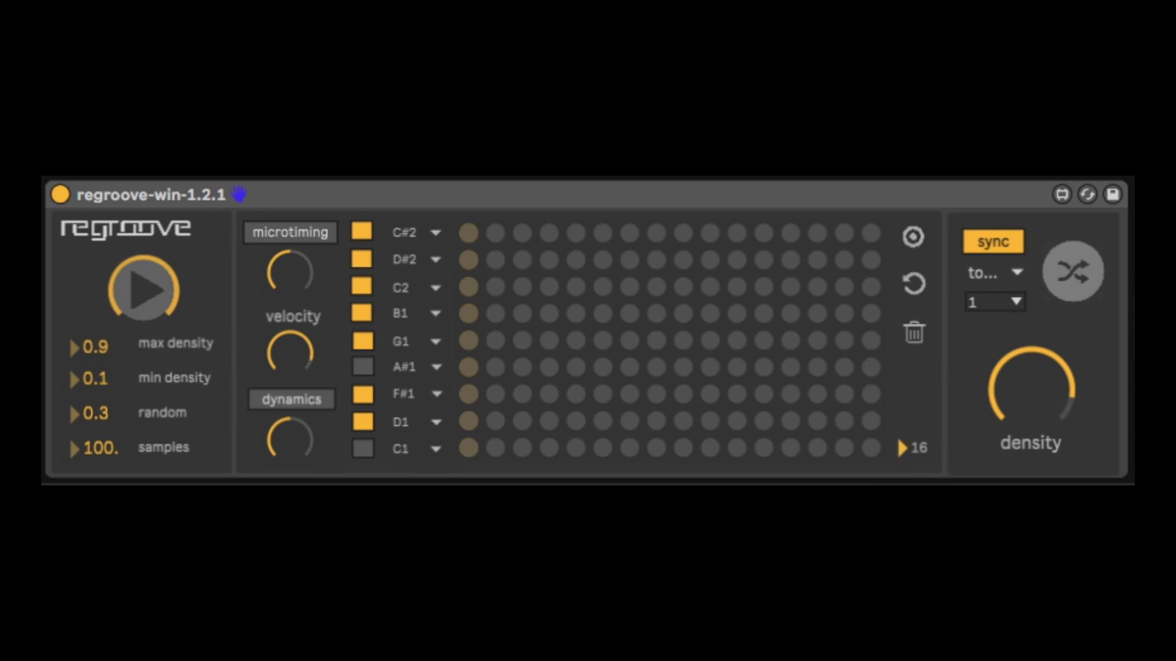
# - Shorten Regroove to 12 steps, refill the grid, and raise velocity variation to about half
pyautogui.moveTo(919, 447); pyautogui.dragTo(918, 459)
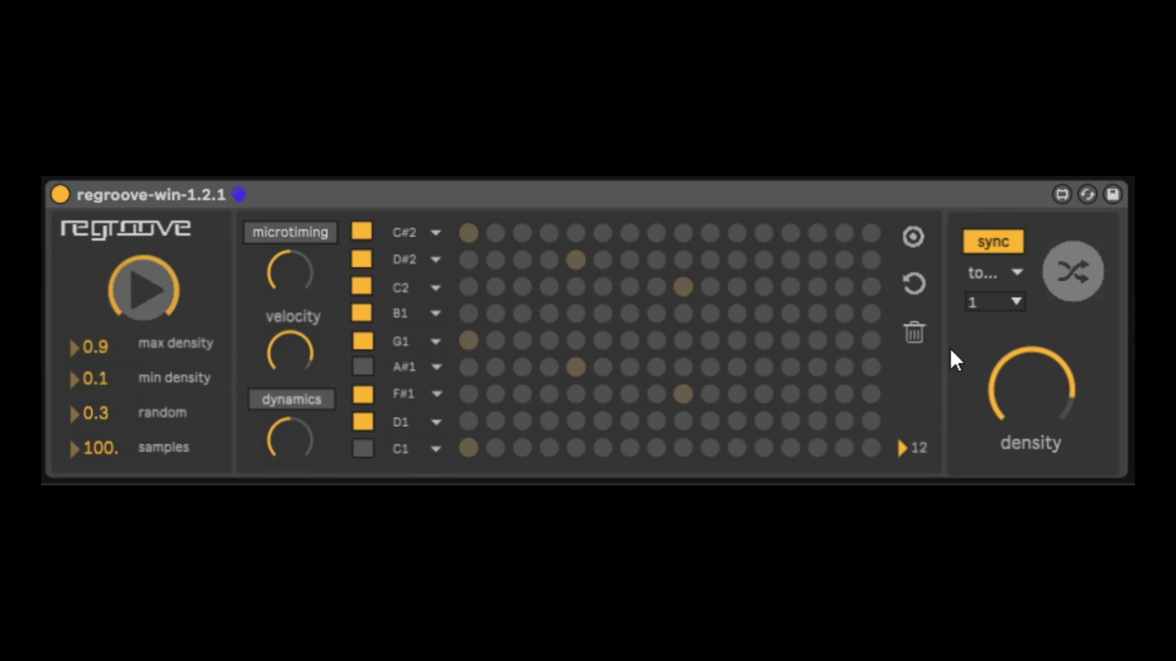
pyautogui.click(913, 236)
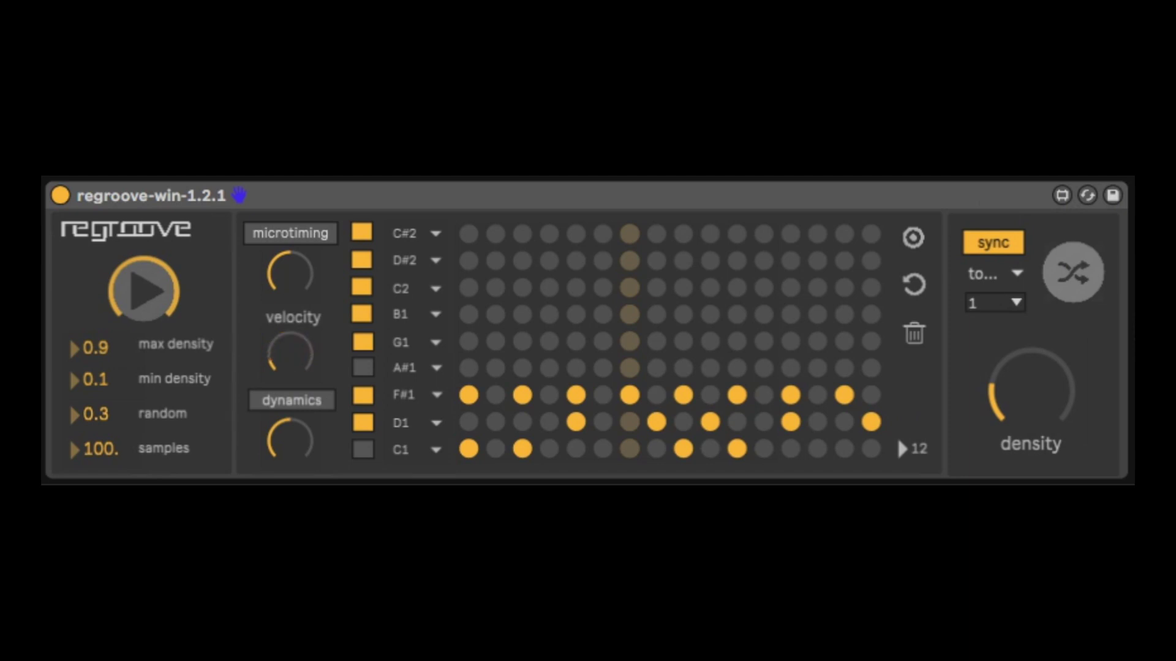
pyautogui.moveTo(289, 354); pyautogui.dragTo(290, 343)
pyautogui.moveTo(282, 407)
pyautogui.moveTo(291, 225)
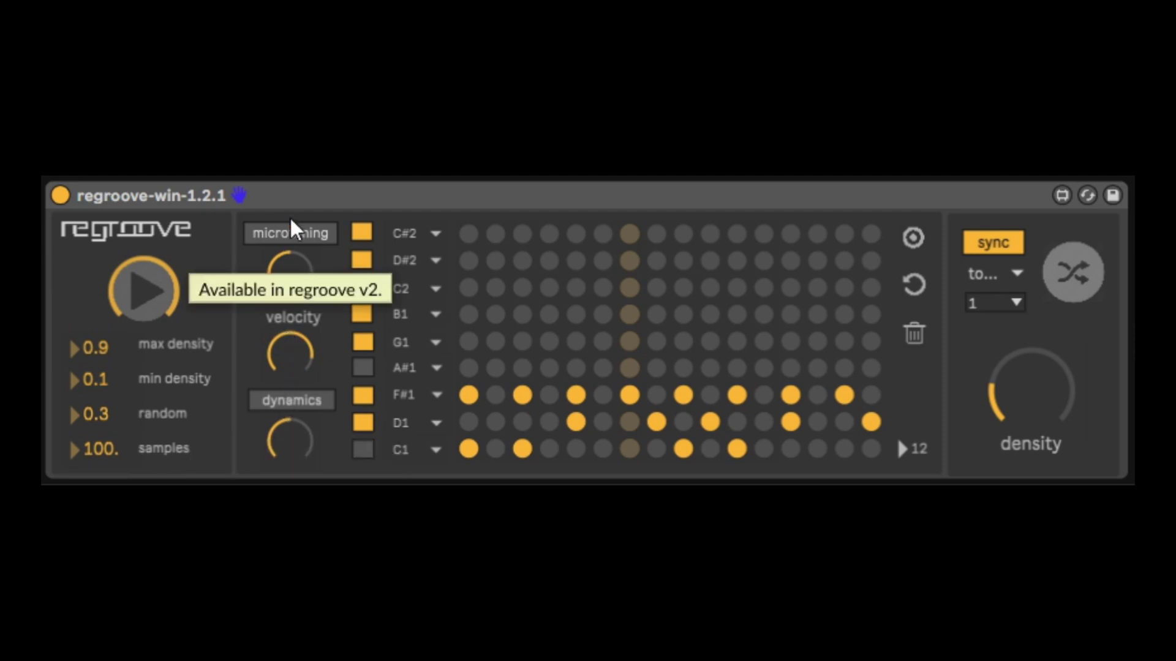